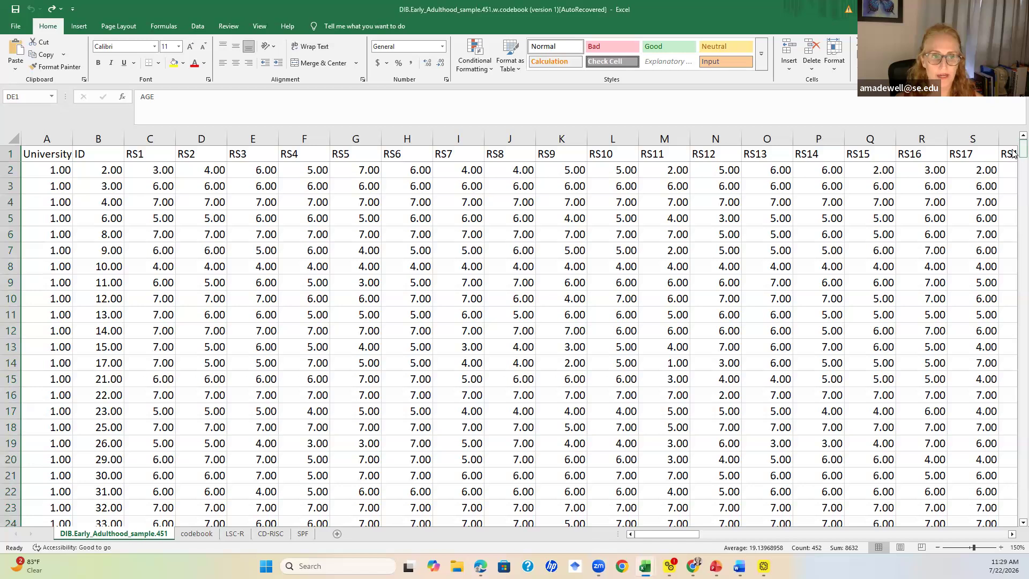
Clear the contents of row 453 below the last data row, which holds a leftover average formula
drag(1015, 151, 1012, 506)
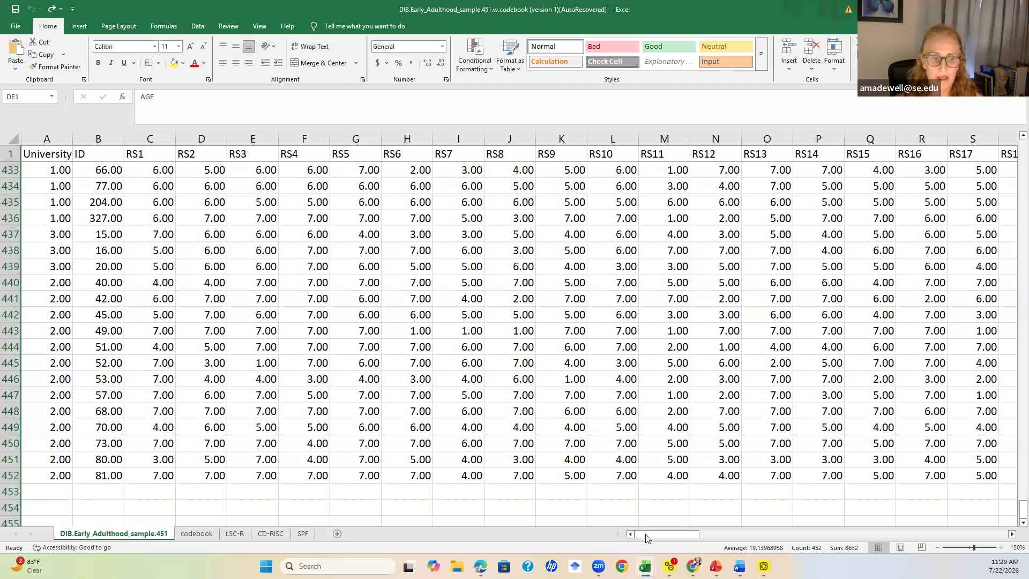
click(10, 492)
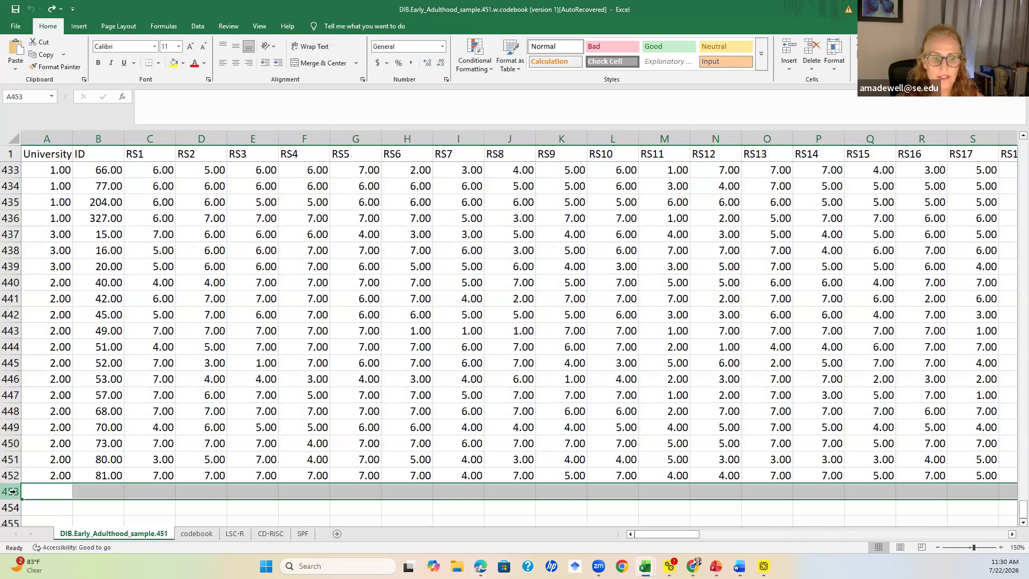
drag(648, 535, 892, 554)
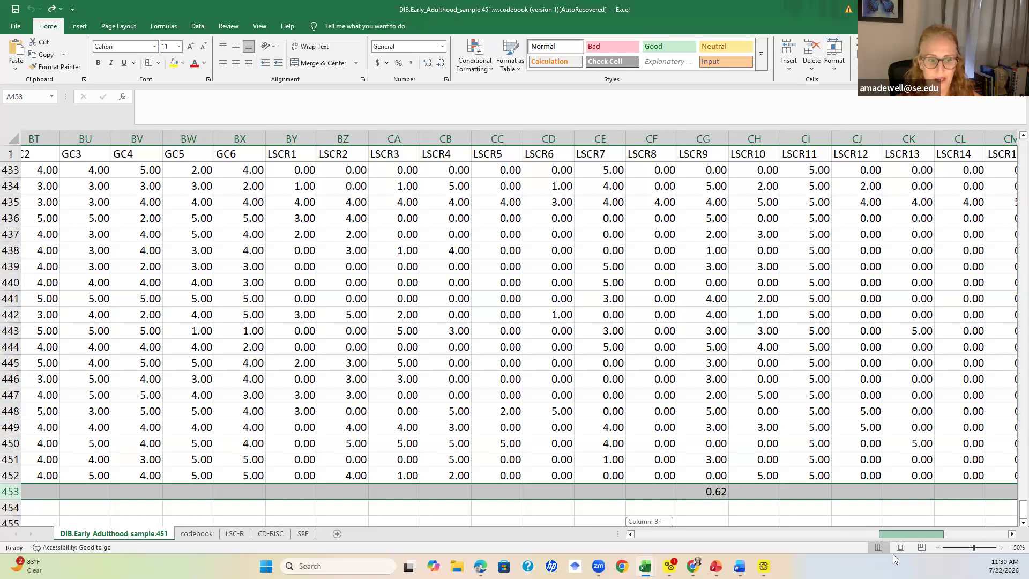
drag(893, 554, 893, 554)
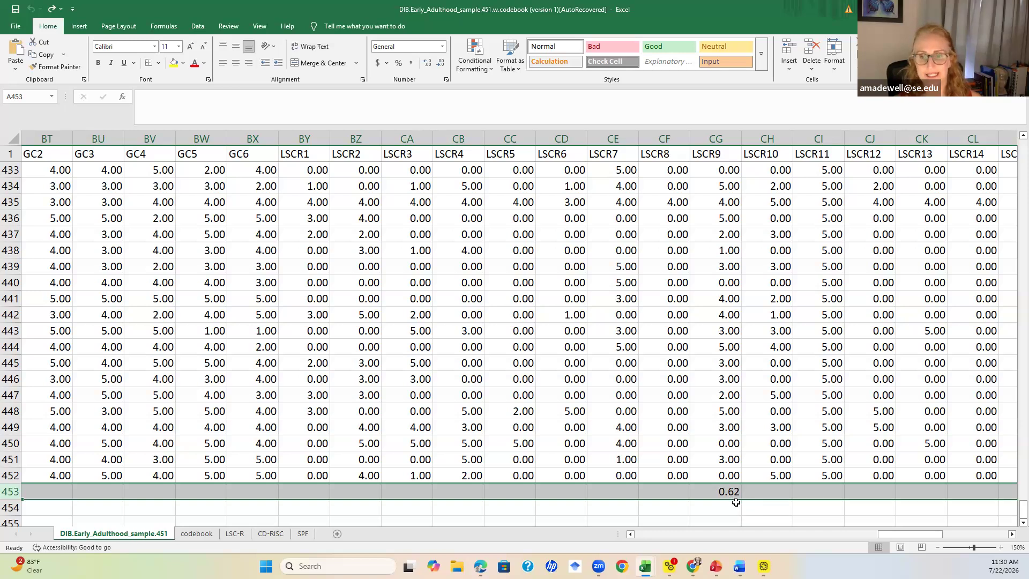
click(734, 493)
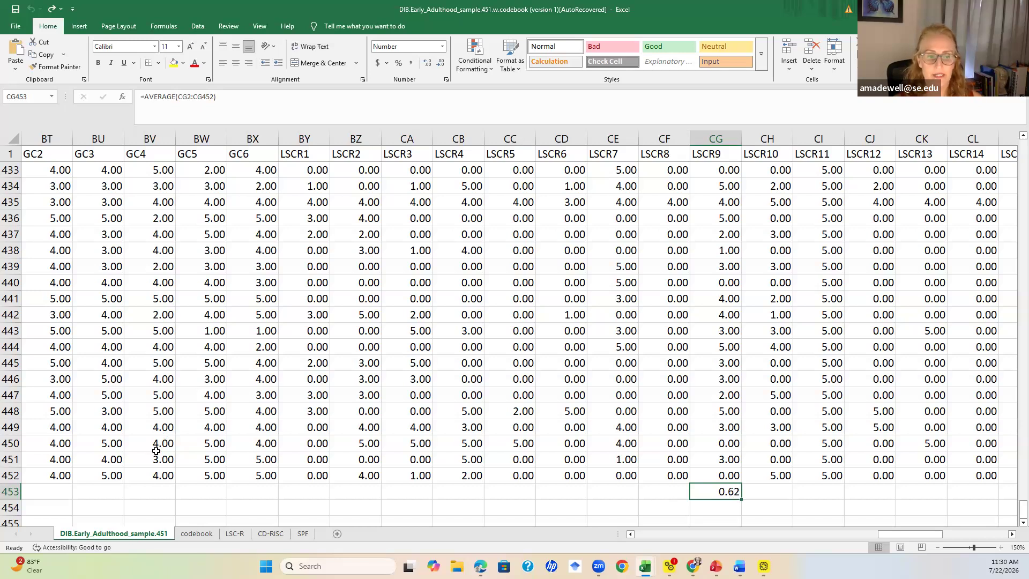
click(8, 492)
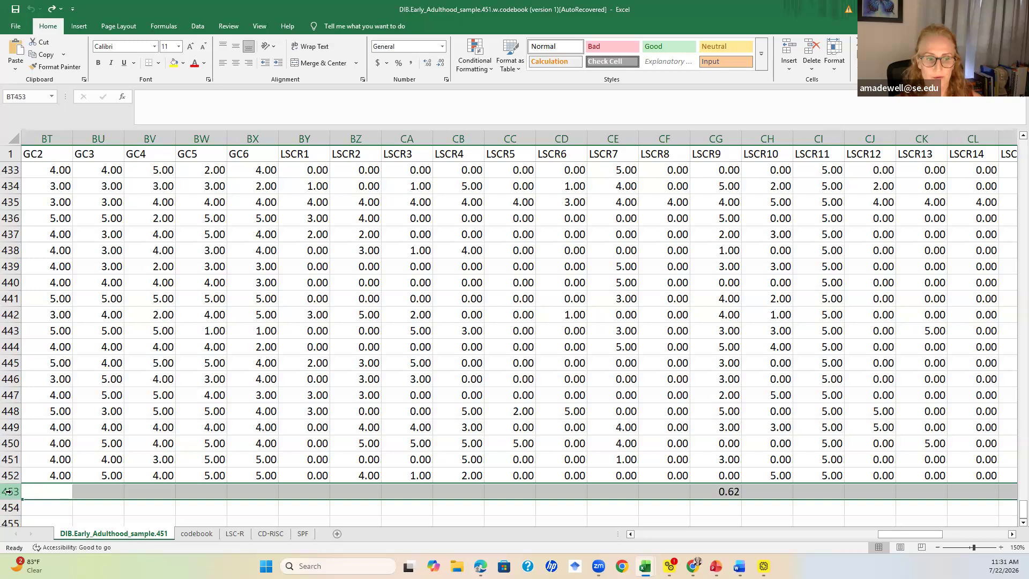
right_click(9, 492)
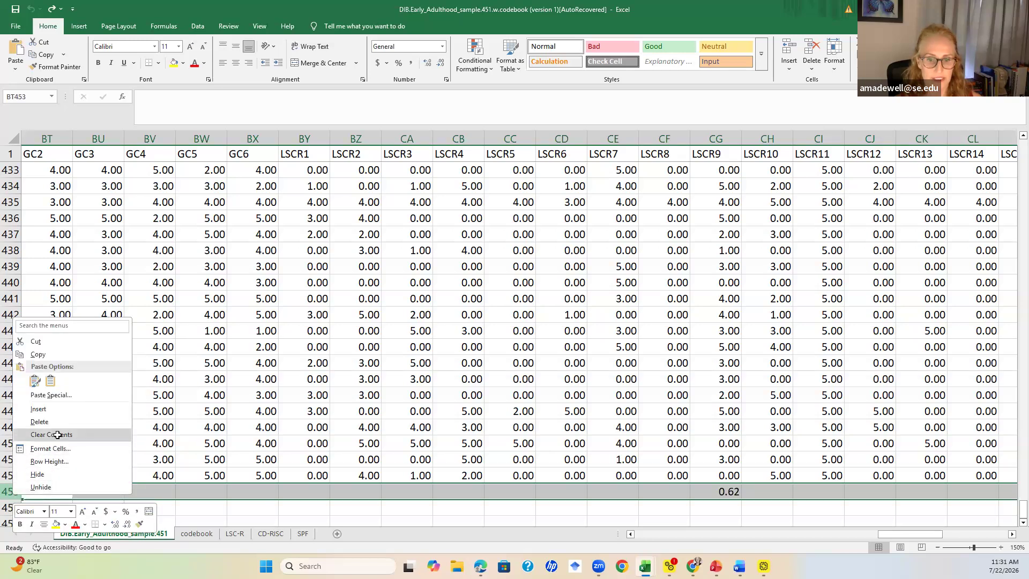
click(56, 435)
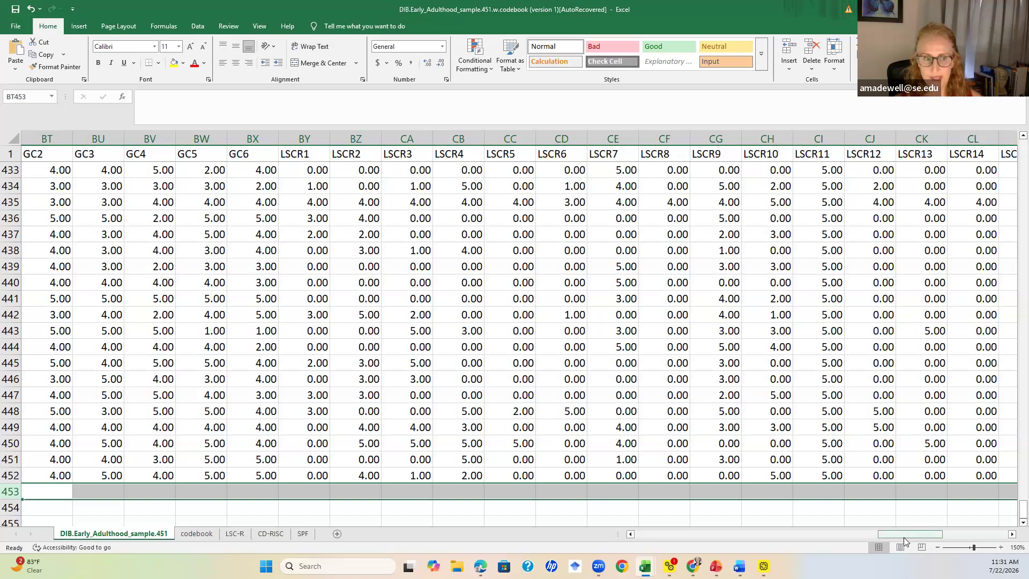
Sort the whole dataset by the AGE column from largest to smallest, expanding the selection to all columns
drag(903, 537, 973, 536)
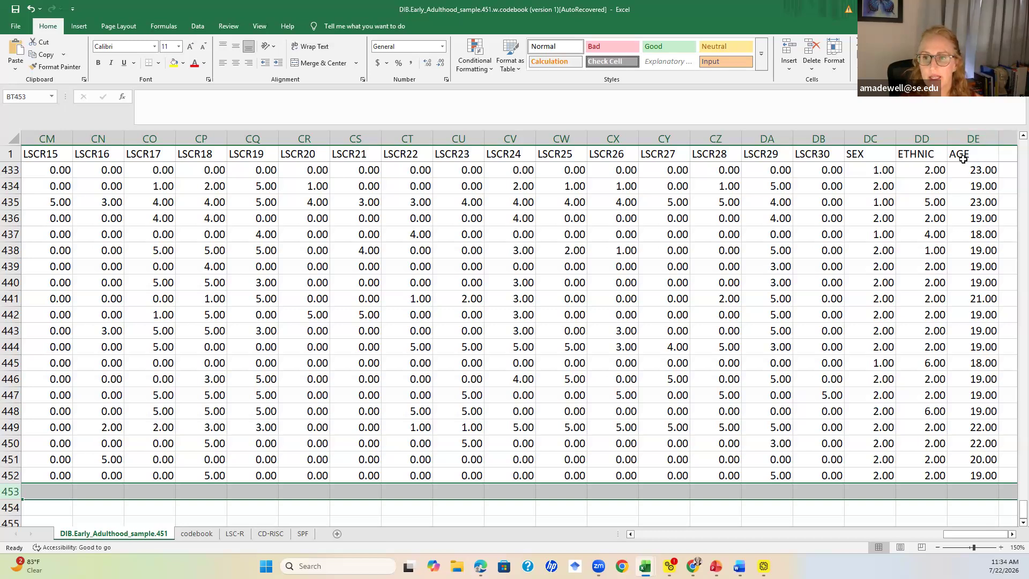
click(976, 136)
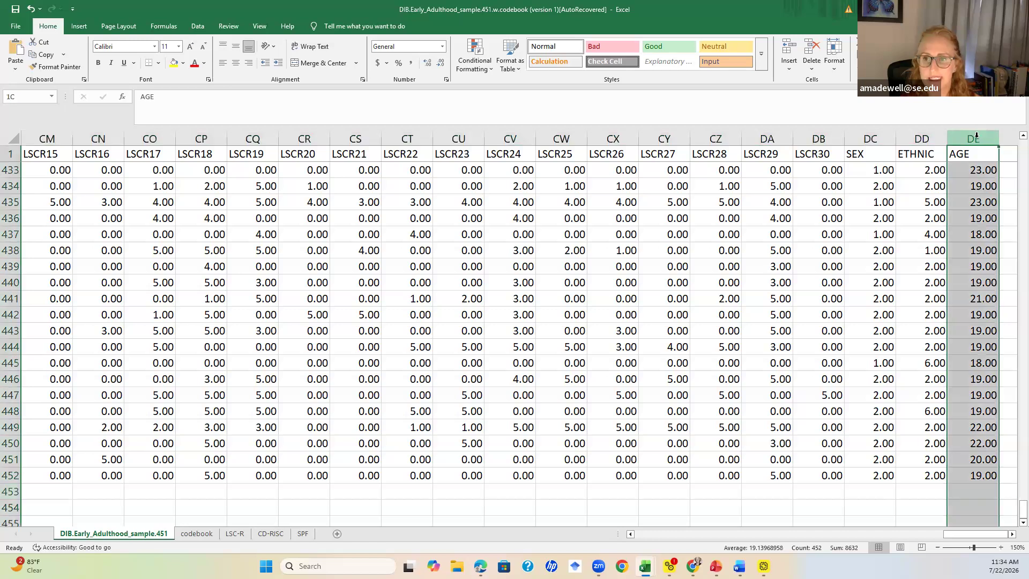
click(924, 58)
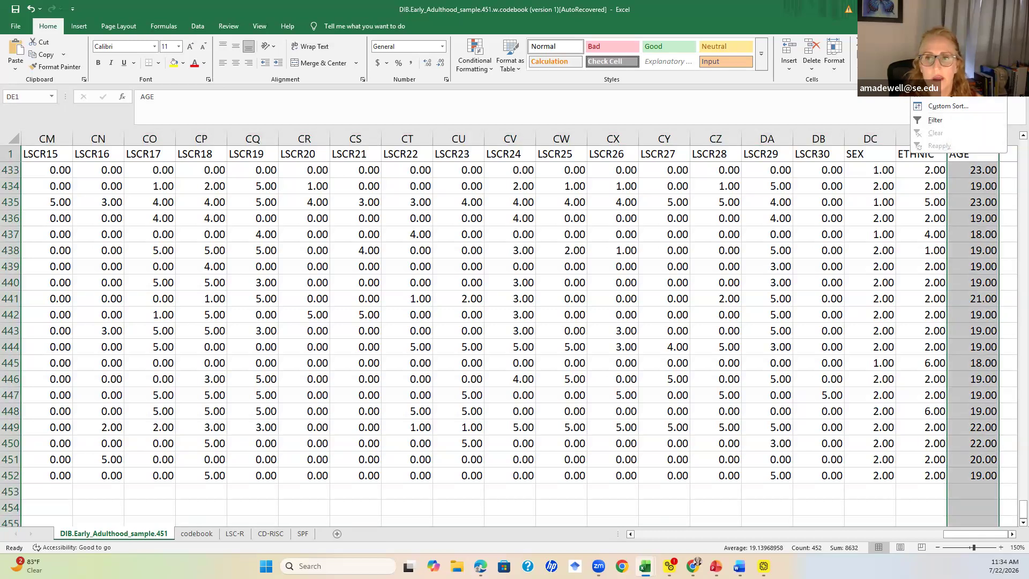
click(970, 94)
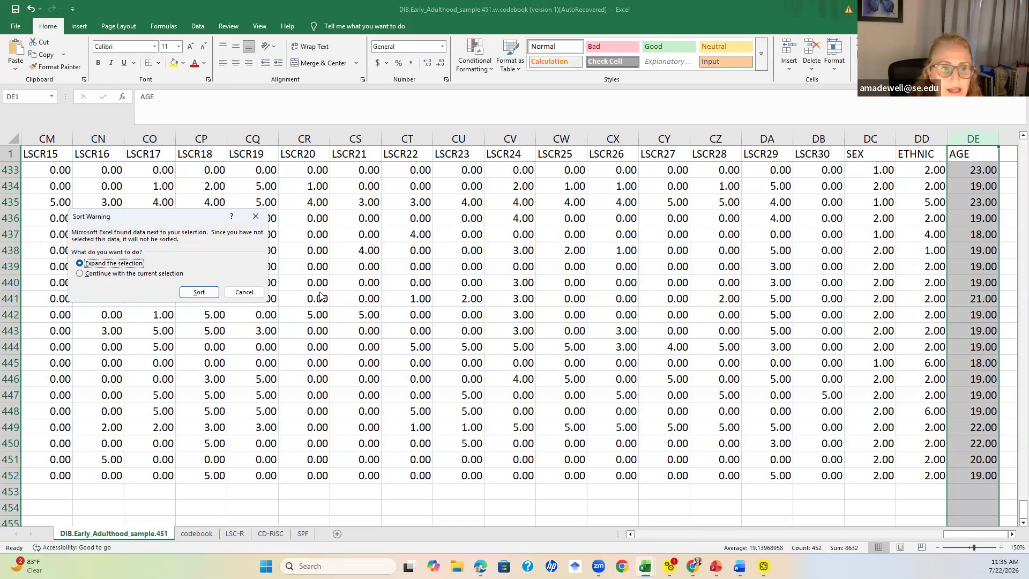
click(199, 294)
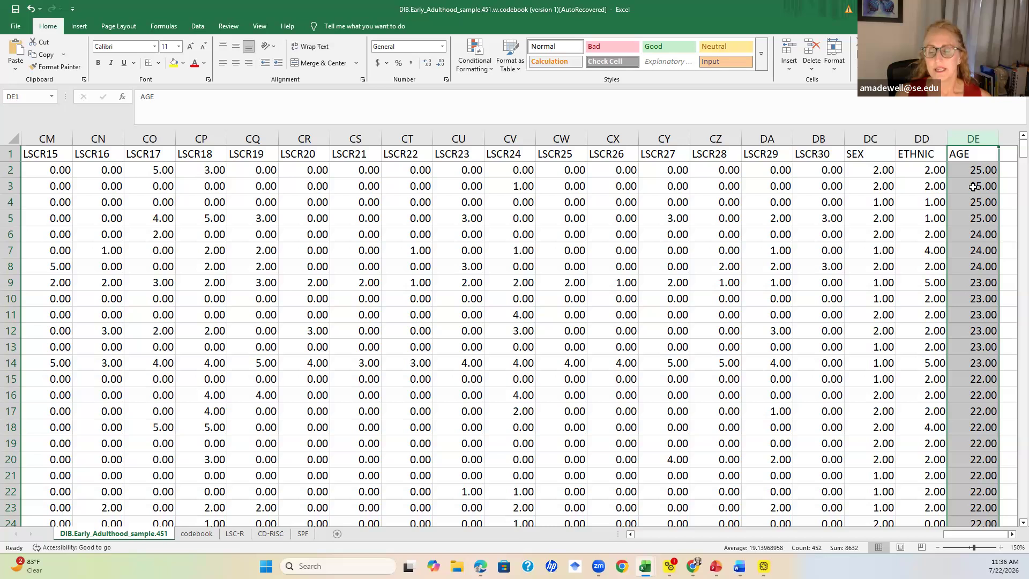
Clear the contents of rows 447 to 452, the participants aged 17 at the end of the sorted data
scroll(970, 394, down, 4)
scroll(971, 394, down, 18)
scroll(975, 398, down, 20)
scroll(974, 411, down, 20)
scroll(976, 429, down, 20)
scroll(978, 450, up, 2)
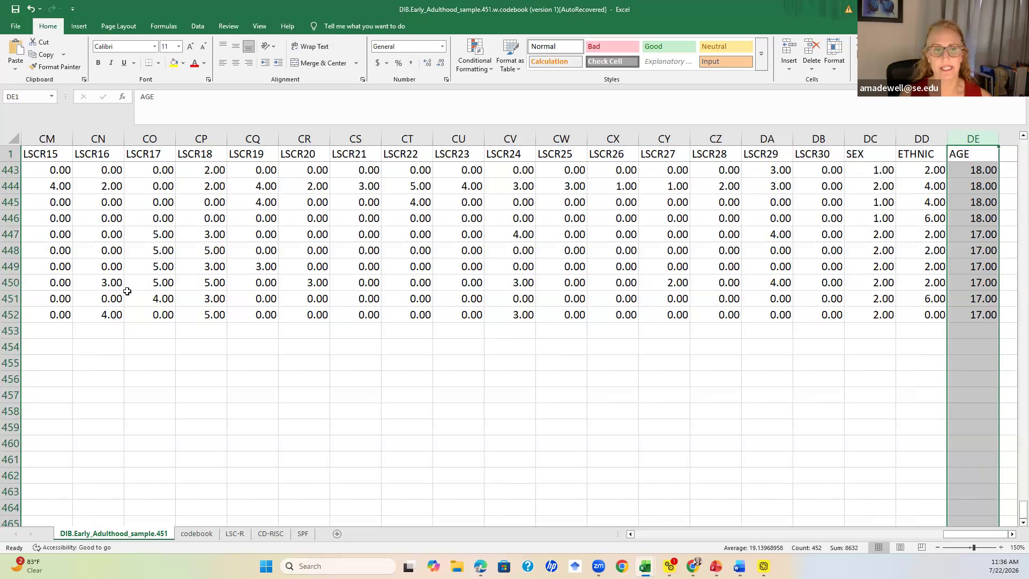
click(8, 236)
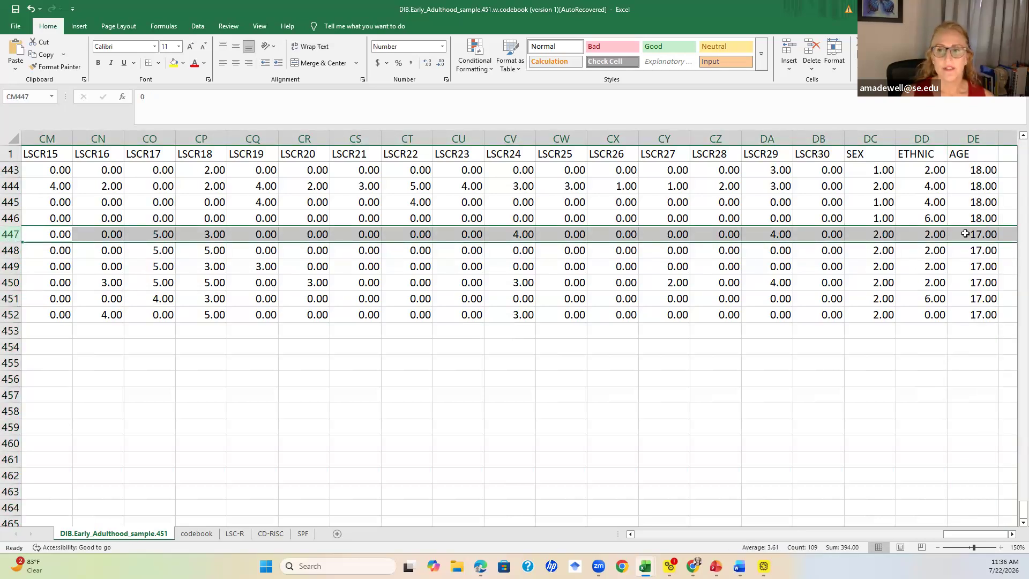
drag(985, 235, 984, 308)
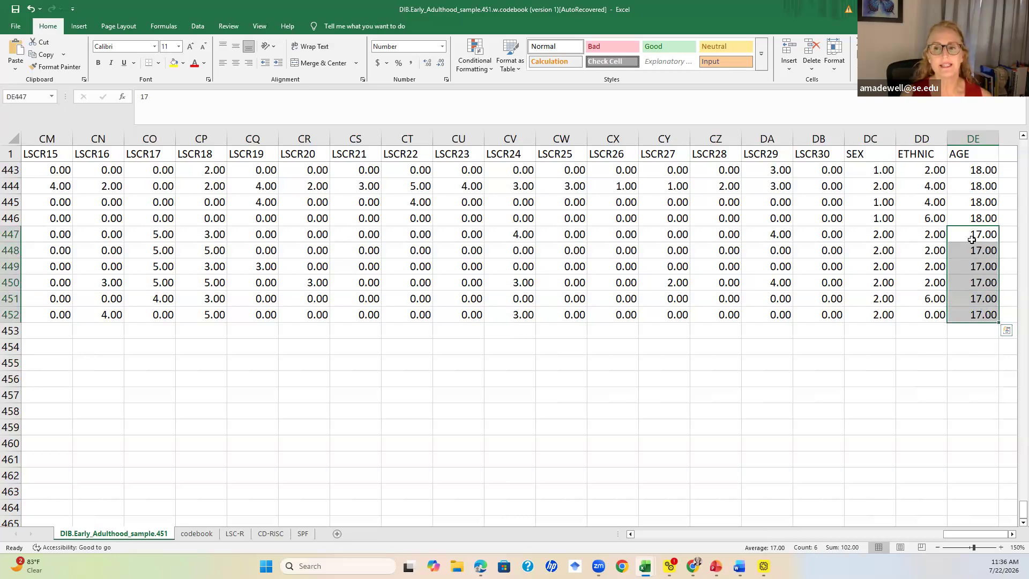
click(12, 234)
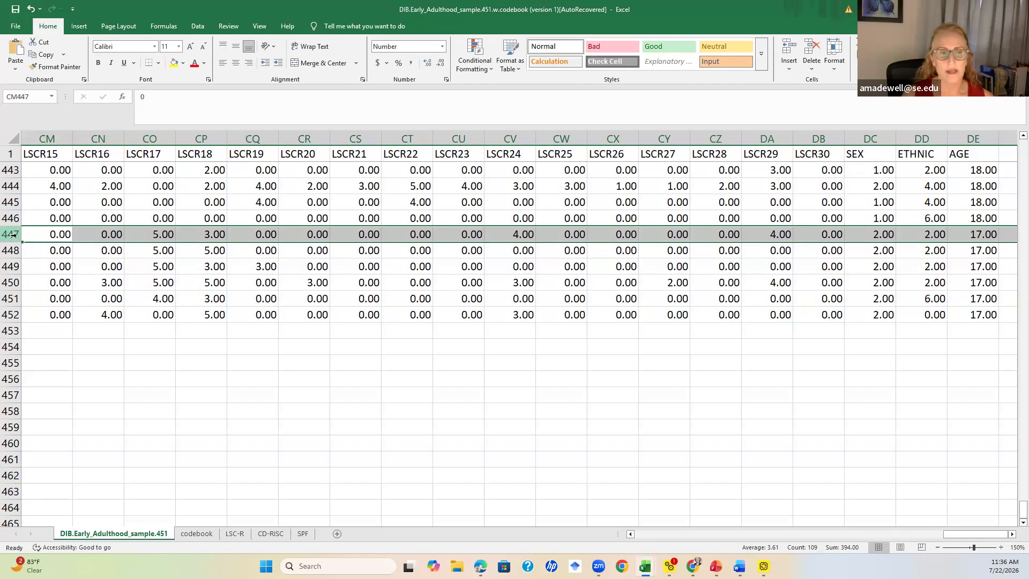
drag(13, 235, 11, 315)
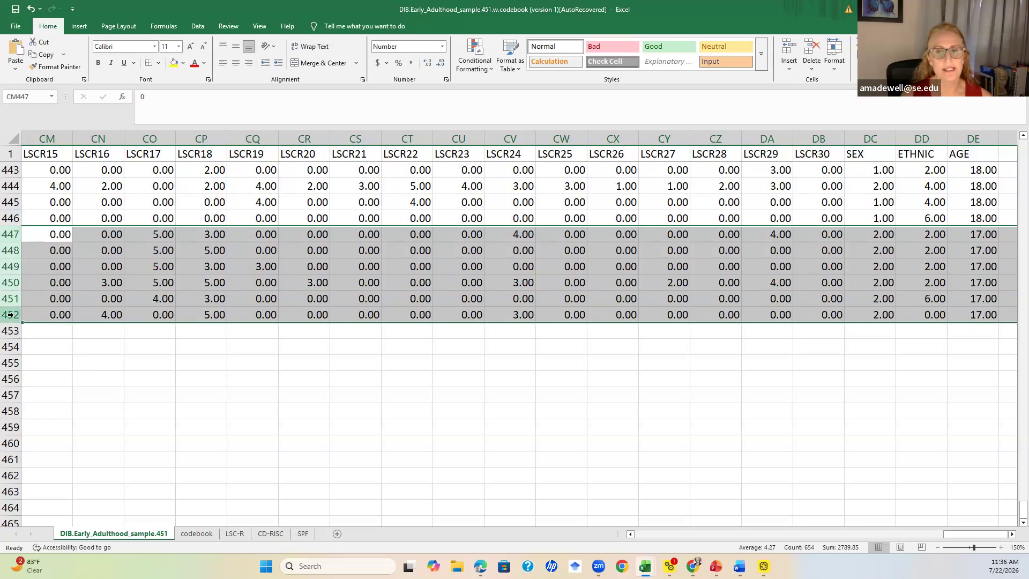
right_click(85, 282)
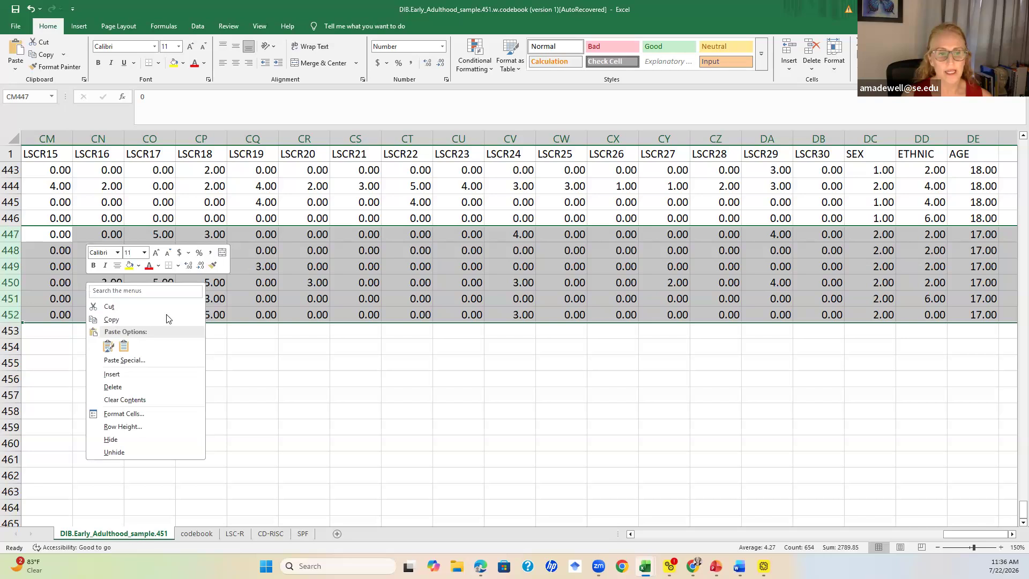
click(163, 402)
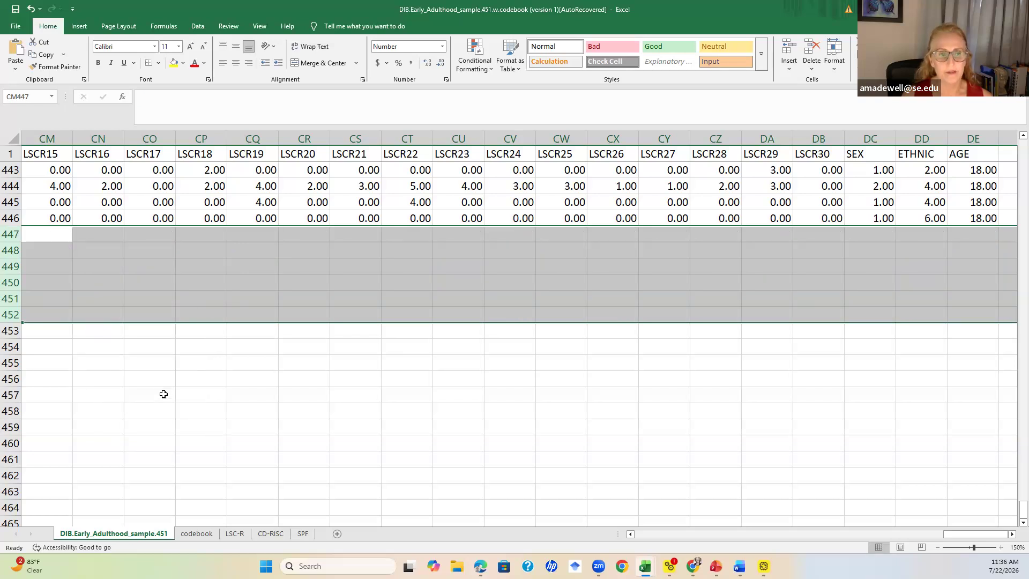
Check the header row and the last remaining data row to work out the number of participants
click(154, 377)
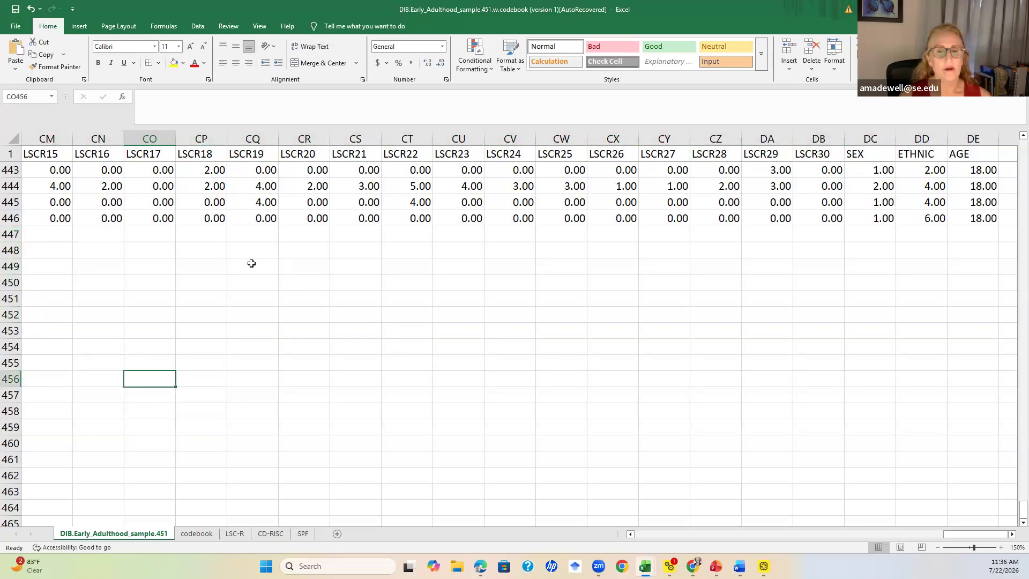
click(11, 218)
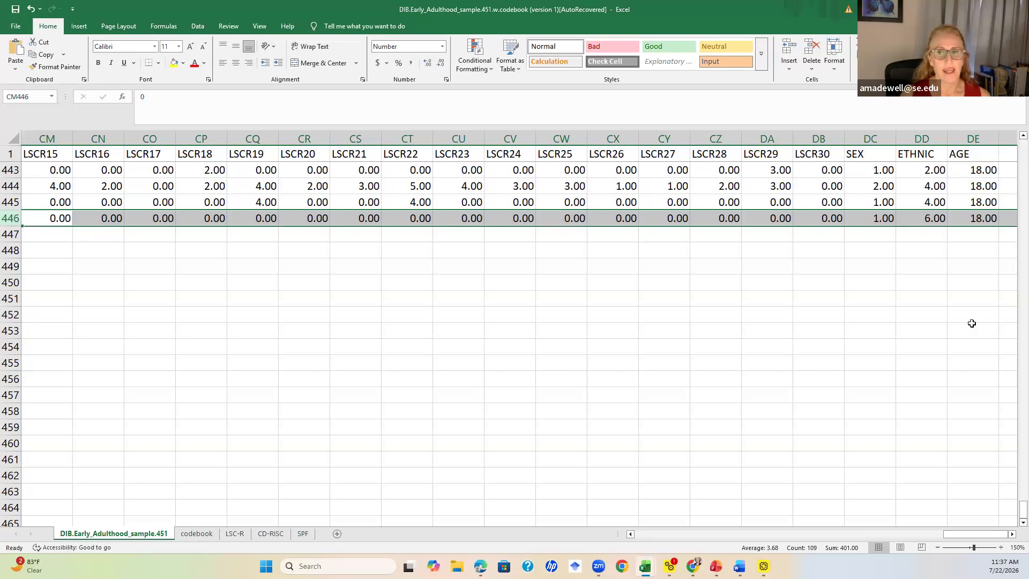
drag(1021, 508, 1014, 490)
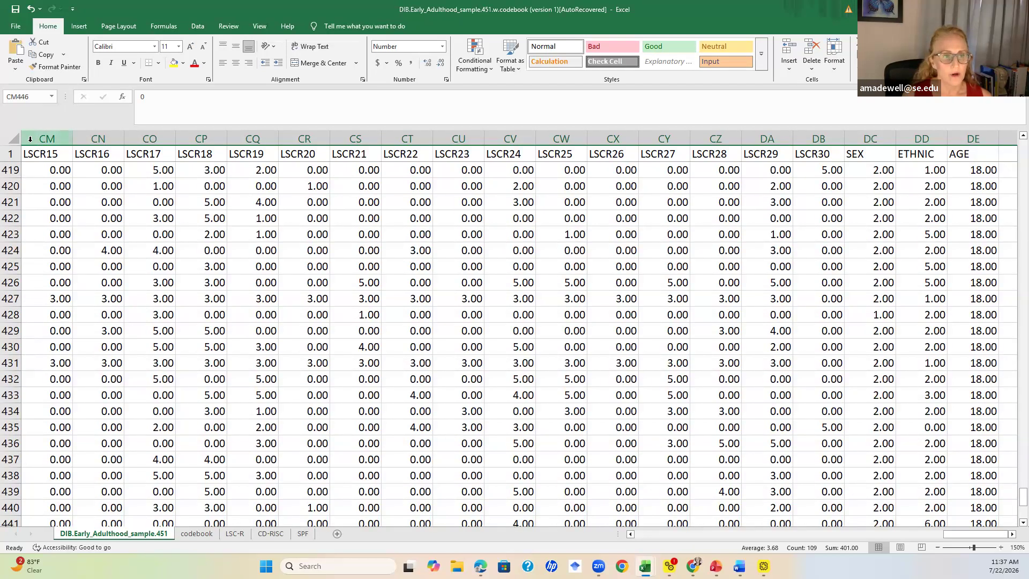
click(9, 154)
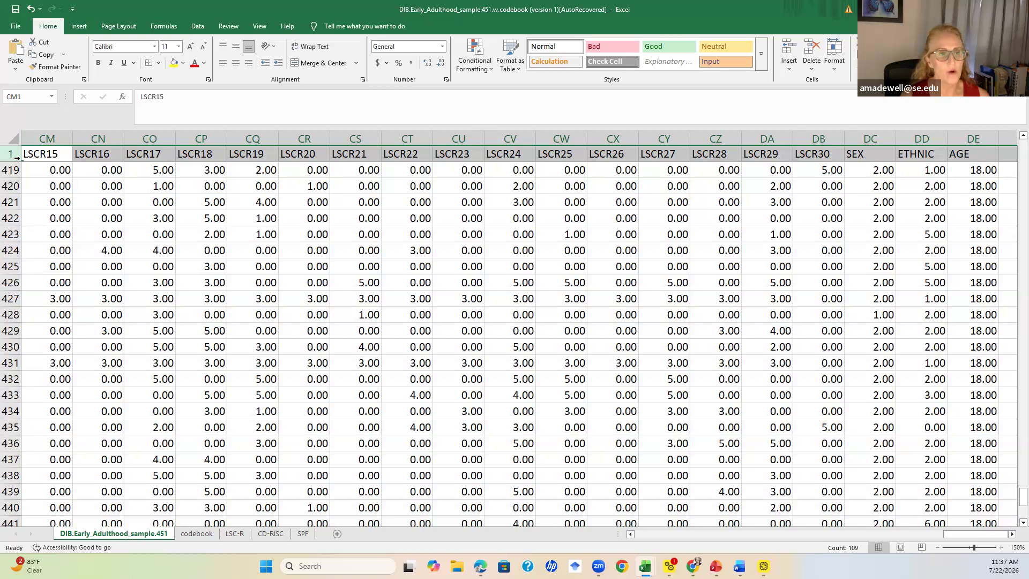
click(55, 156)
click(98, 155)
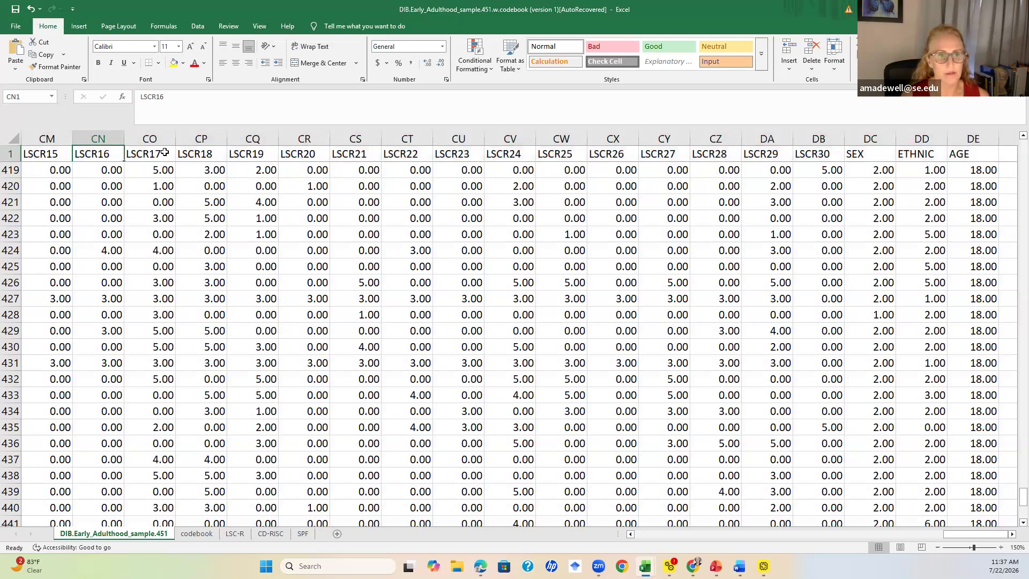
click(9, 155)
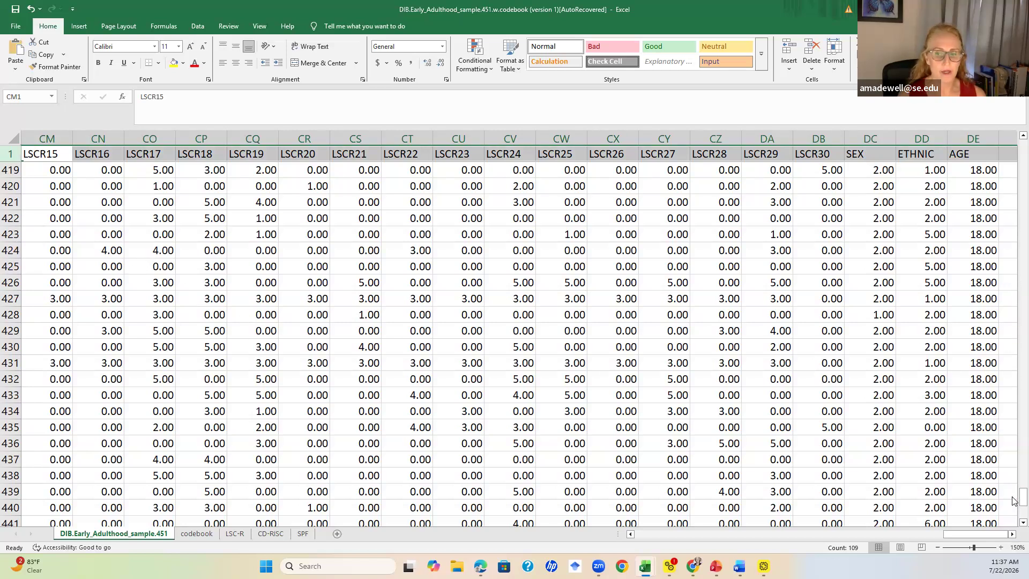
drag(1019, 501, 1013, 541)
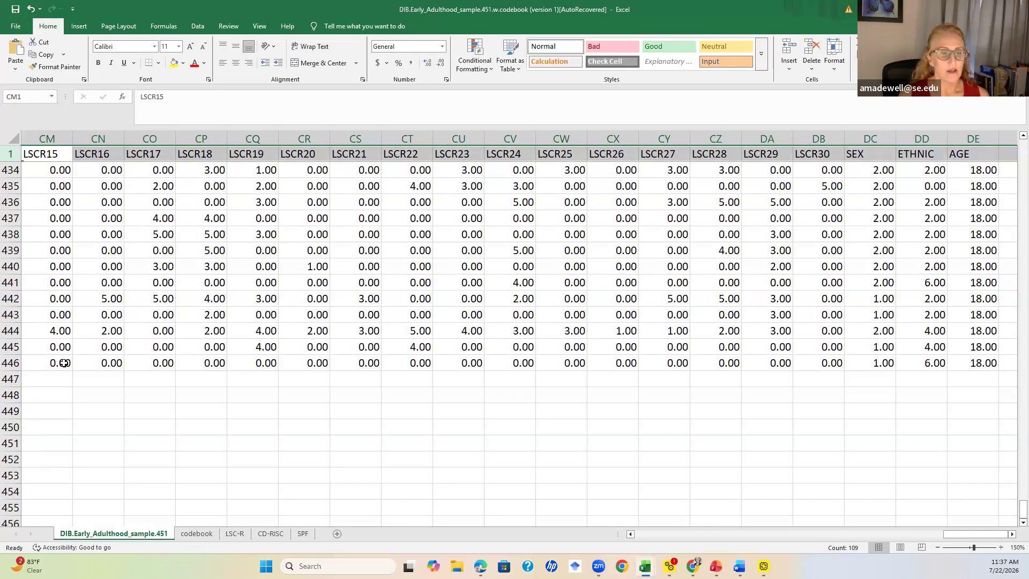
click(10, 363)
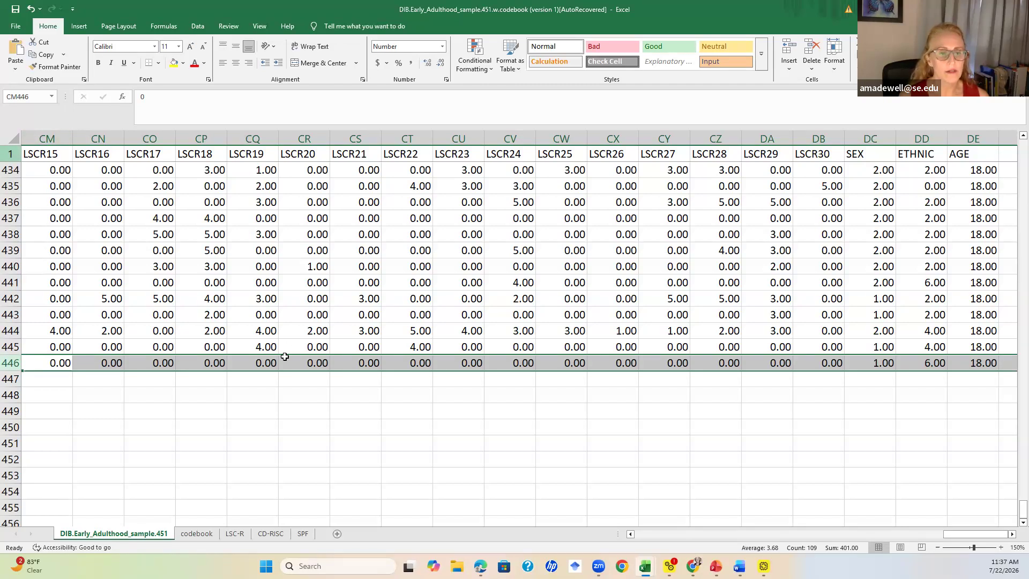
Enter "N = 445" in cell CQ448 below the data and italicize the N
click(258, 393)
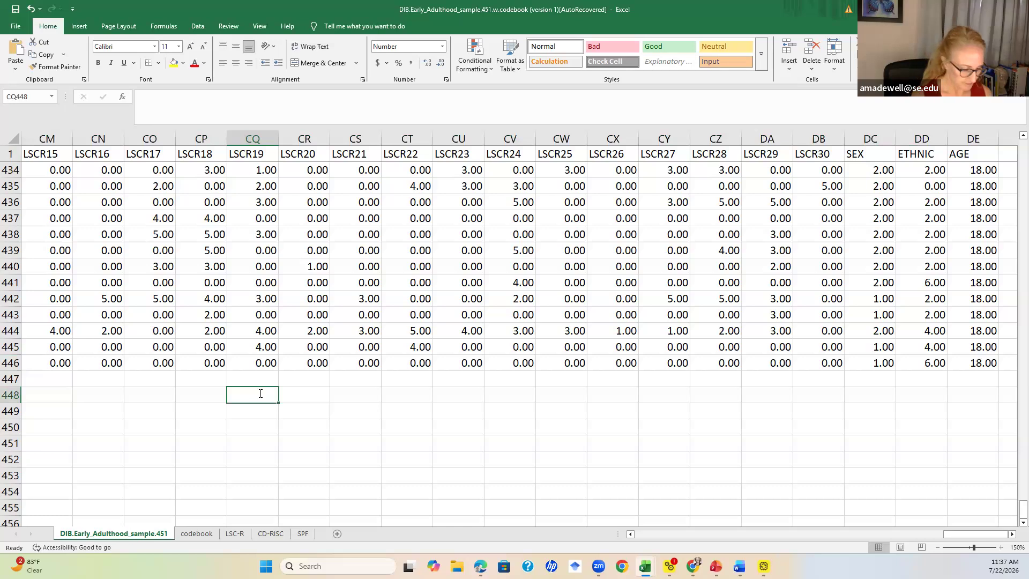
text(N = 445)
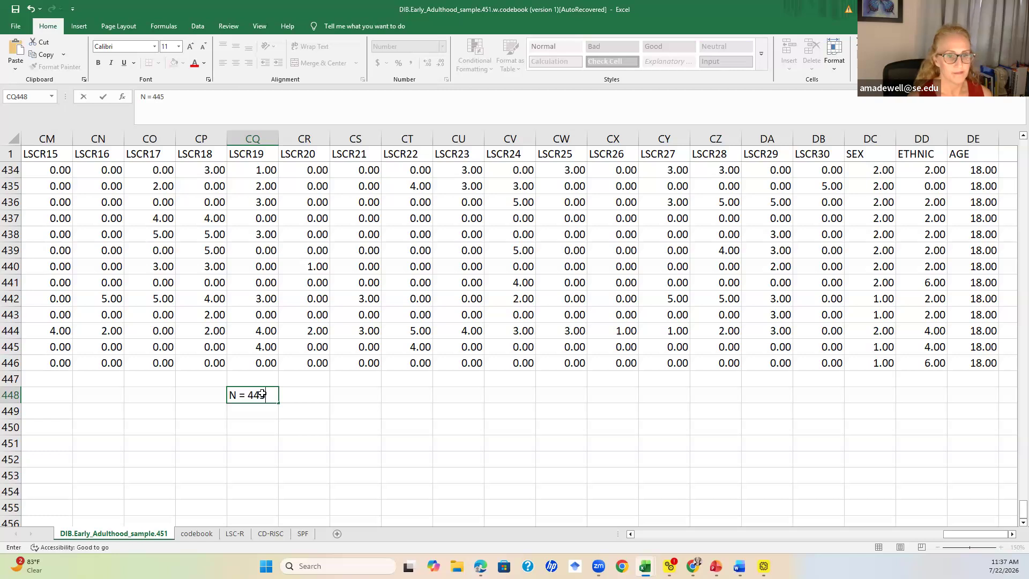
double_click(235, 395)
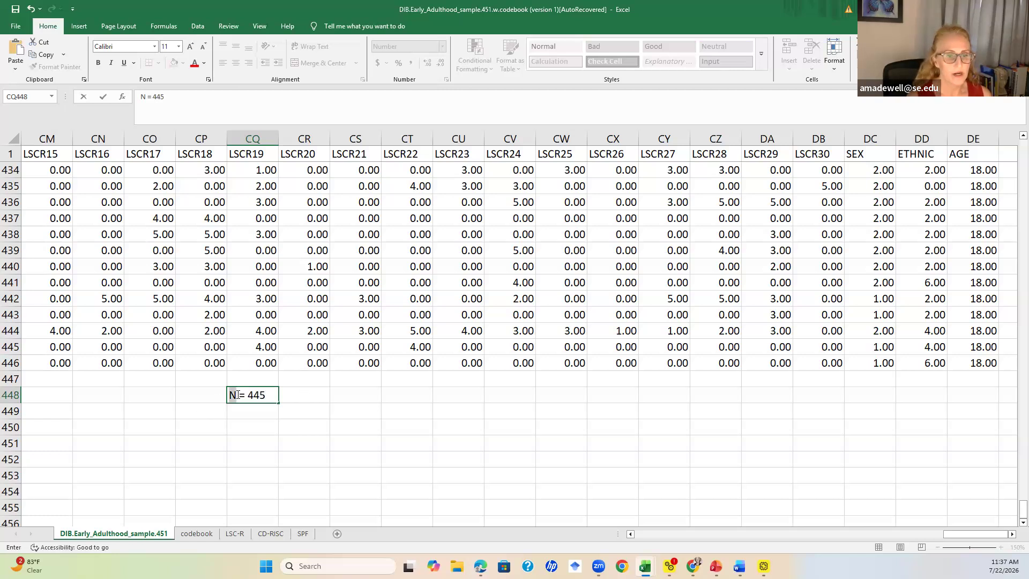
click(254, 378)
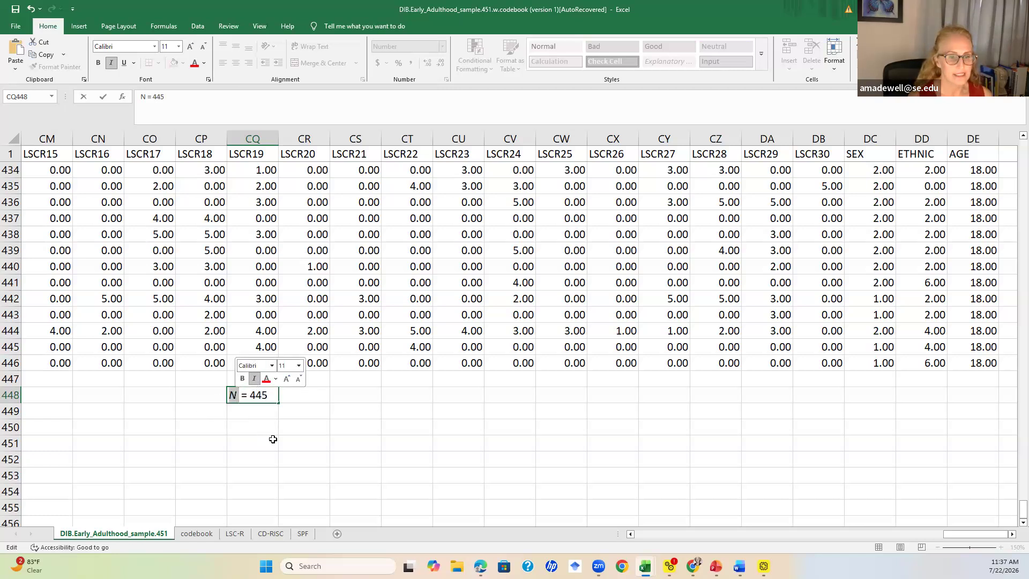
click(272, 440)
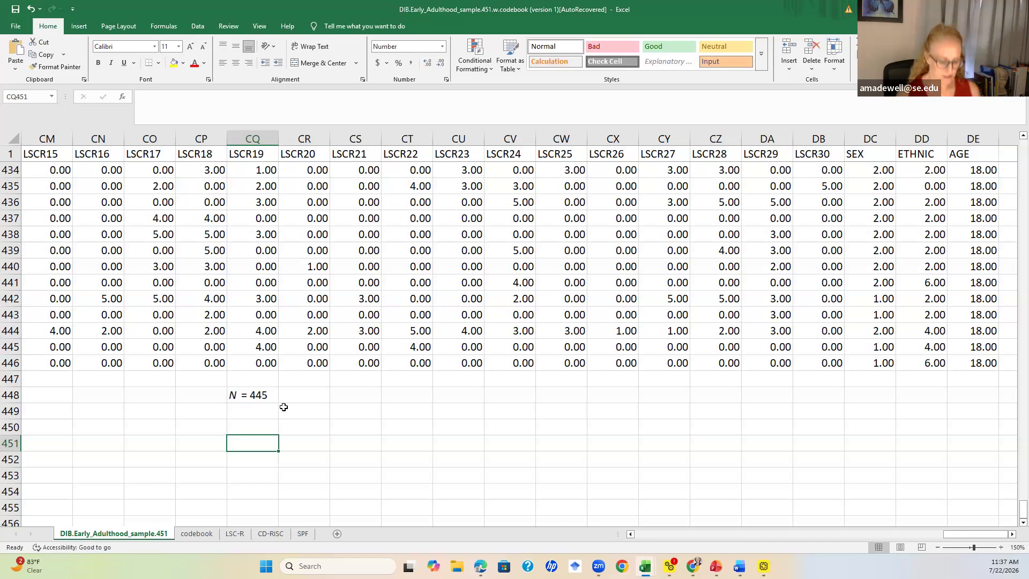
click(246, 410)
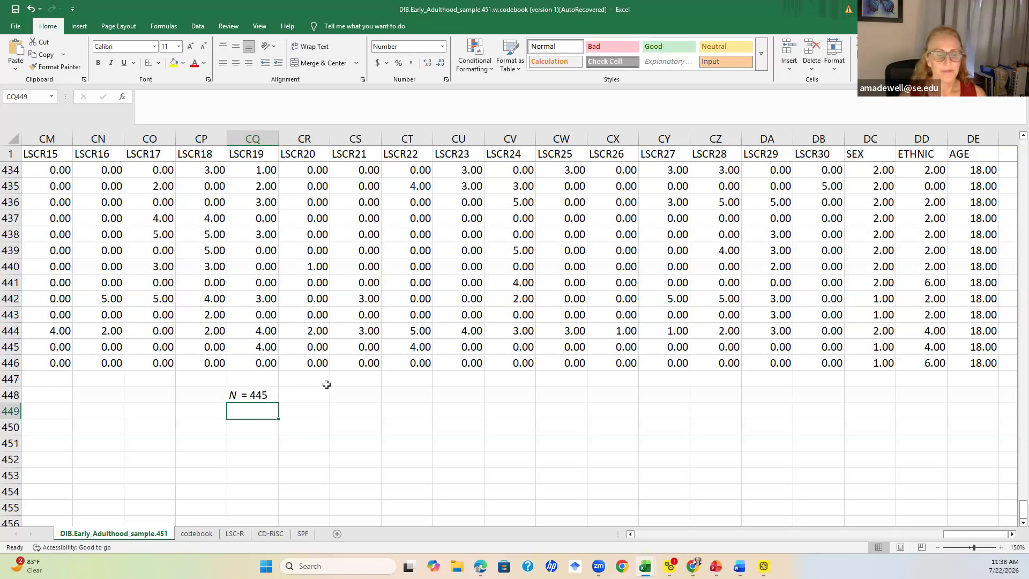
click(263, 397)
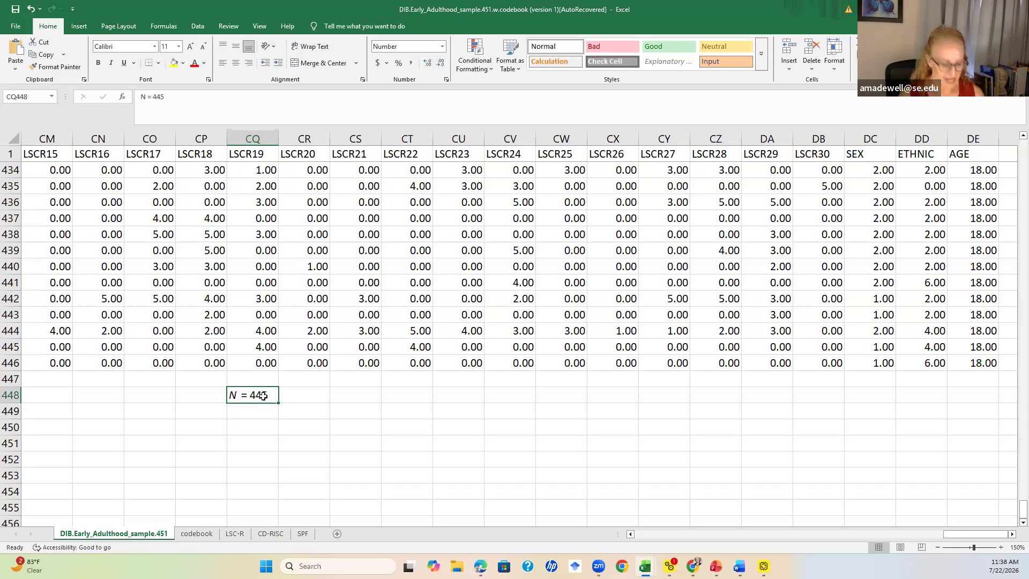
Delete the "N = 445" note from cell CQ448 below the data
key(Delete)
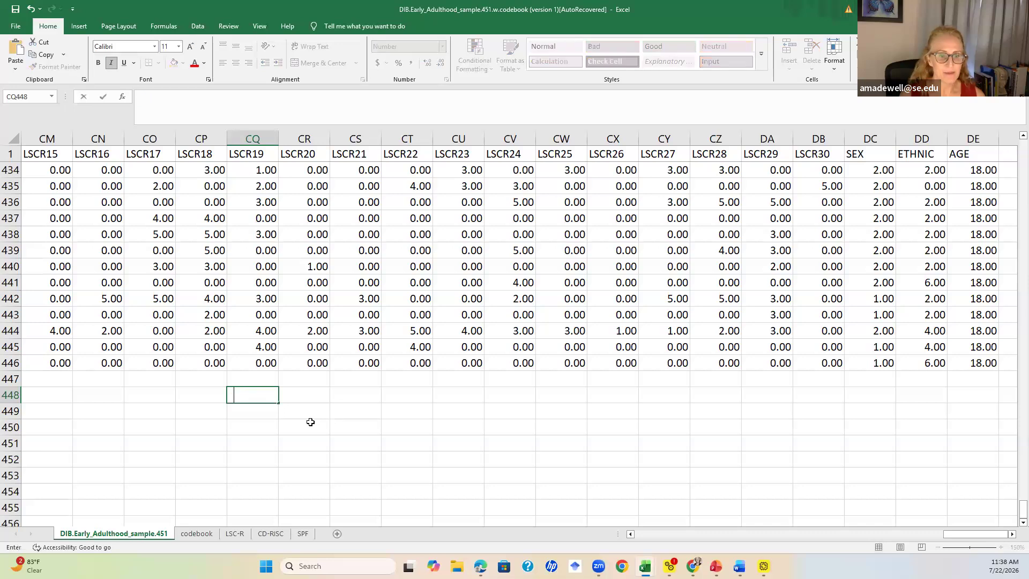
click(308, 426)
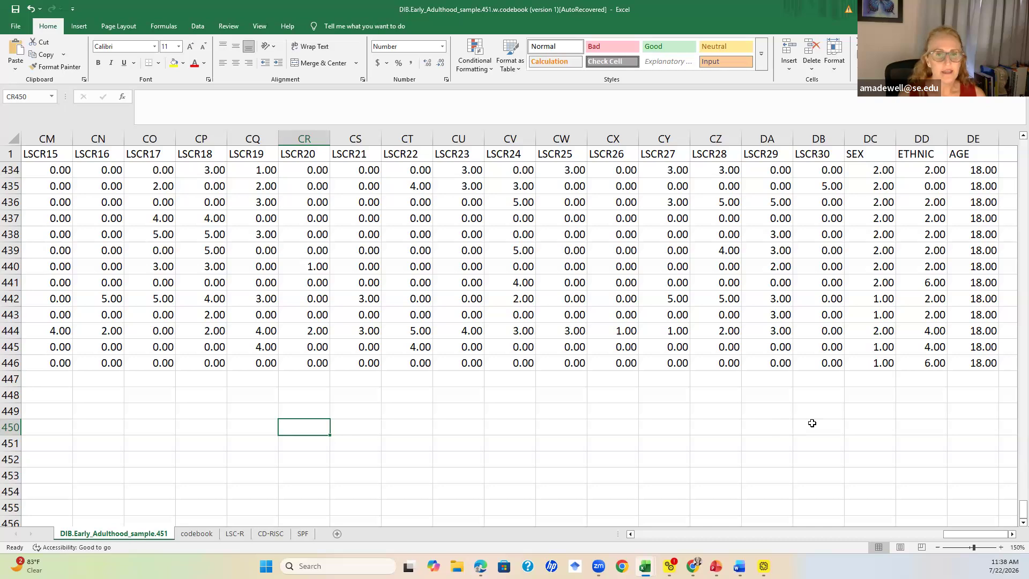
Examine the last data rows and the SEX, ETHNIC and AGE columns of the remaining participants
scroll(845, 427, up, 2)
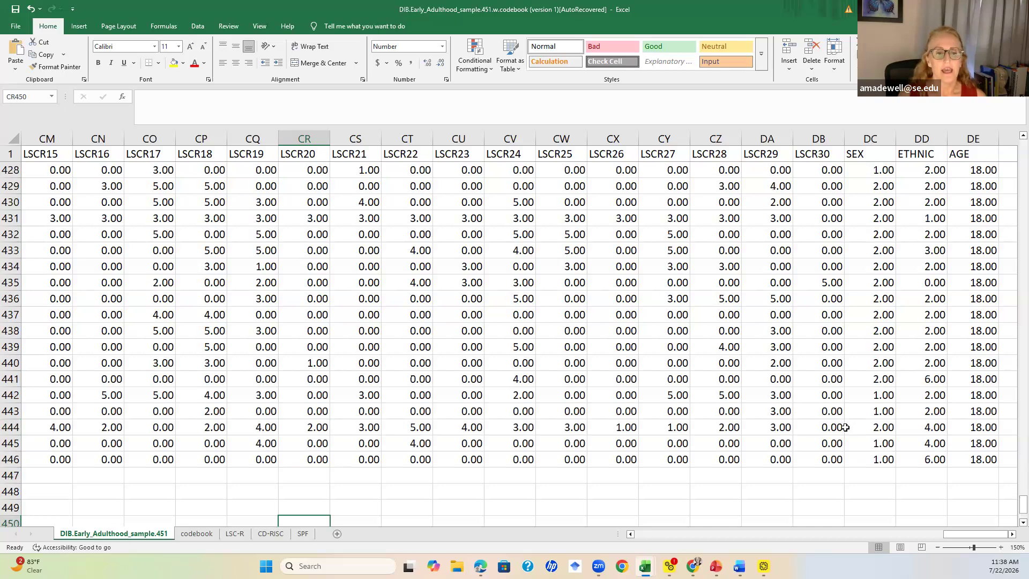
scroll(845, 428, down, 2)
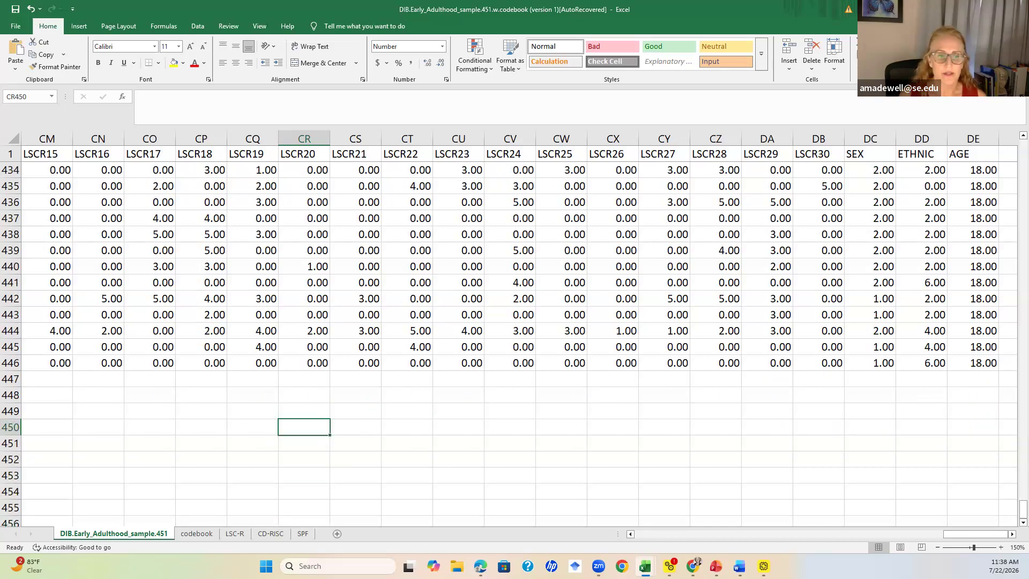
click(11, 379)
shift+click(11, 448)
click(483, 430)
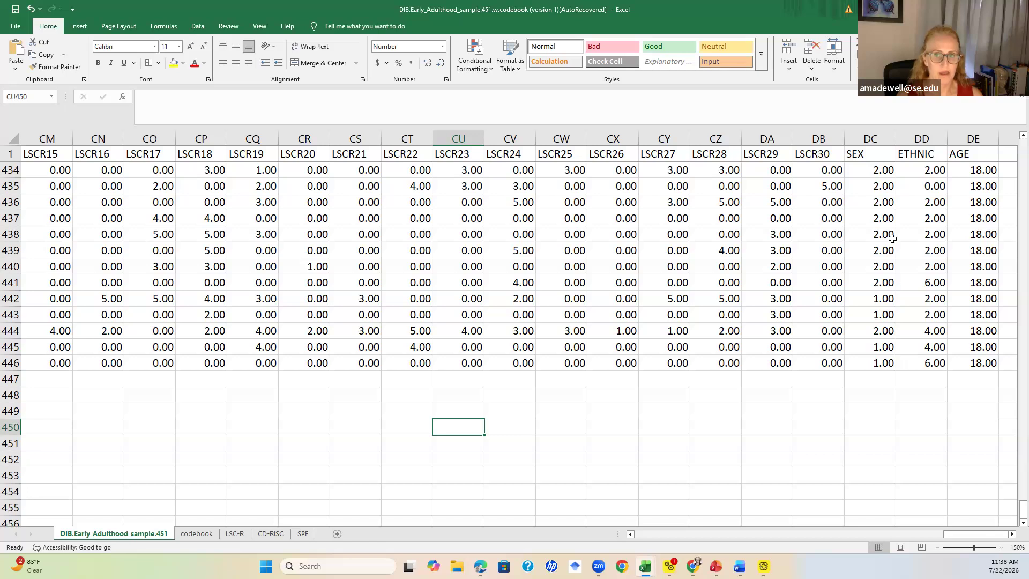
click(866, 140)
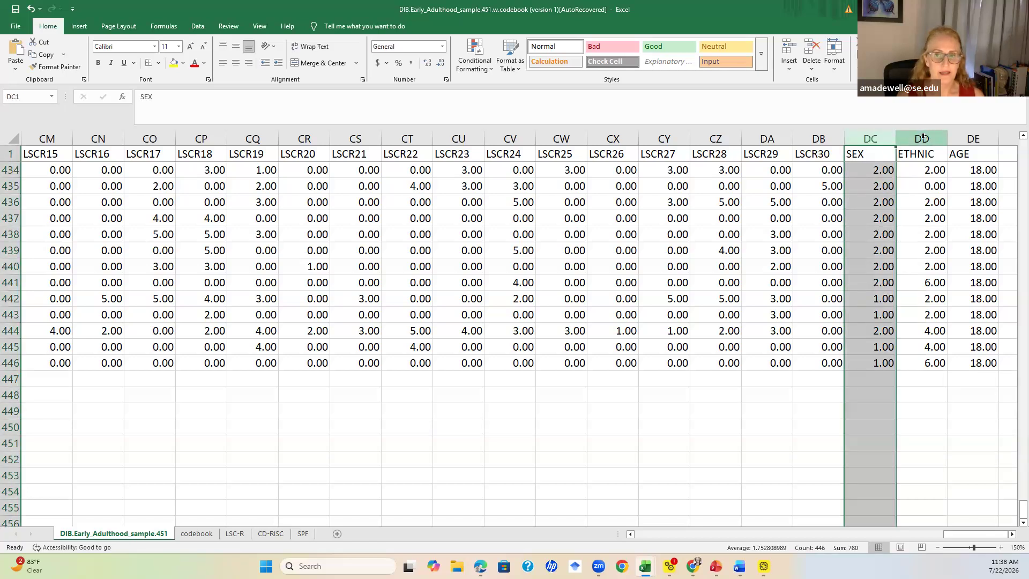
click(920, 139)
click(971, 137)
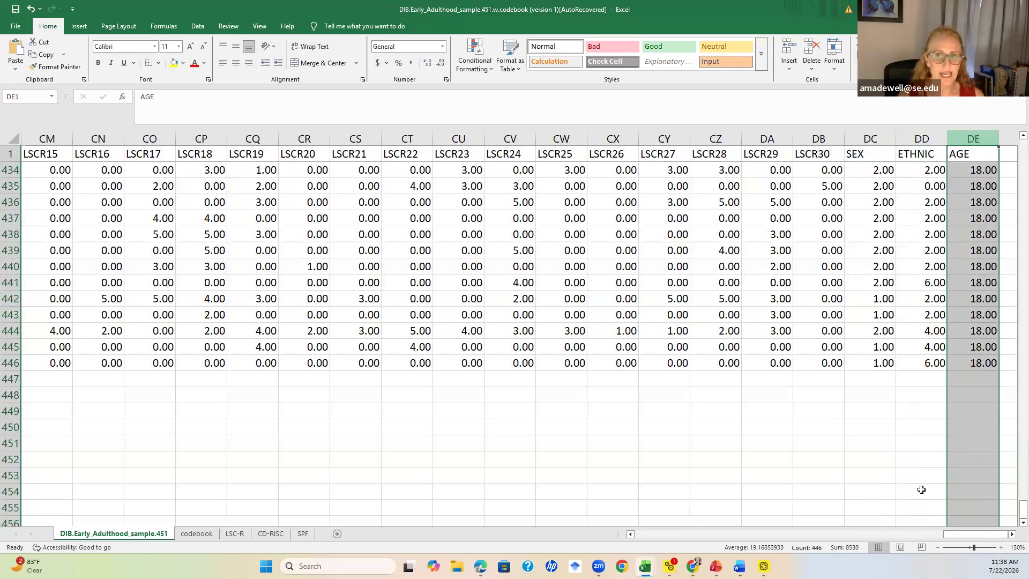
Return to the first columns, select the University column and zoom in to inspect it
drag(967, 535, 257, 559)
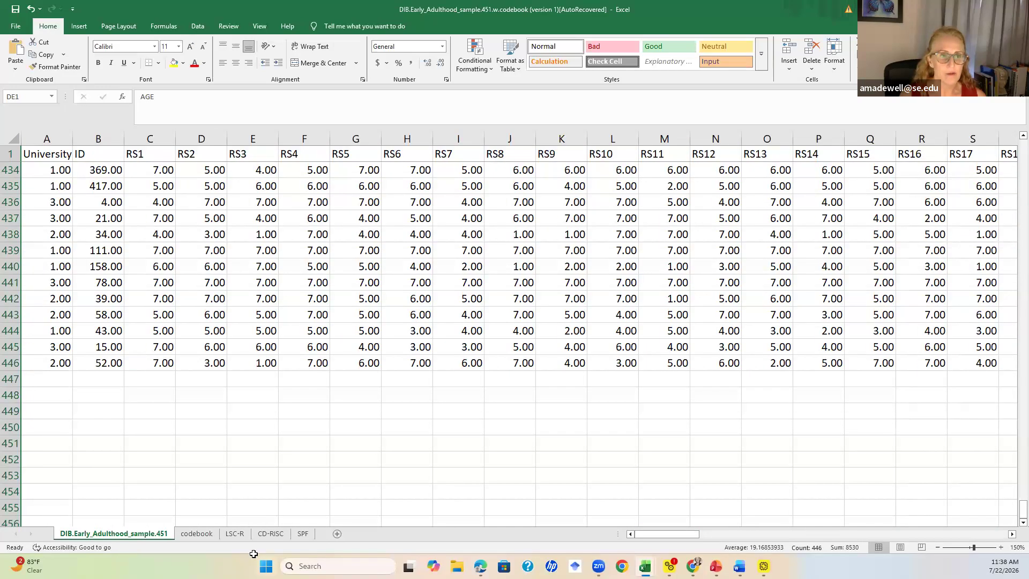
click(39, 151)
click(55, 136)
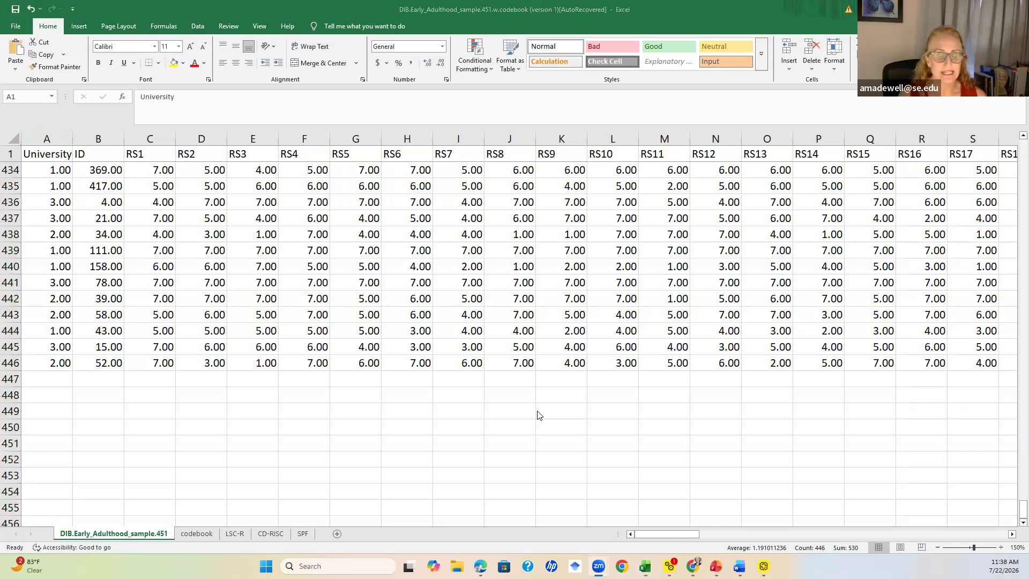
click(1000, 547)
click(1000, 548)
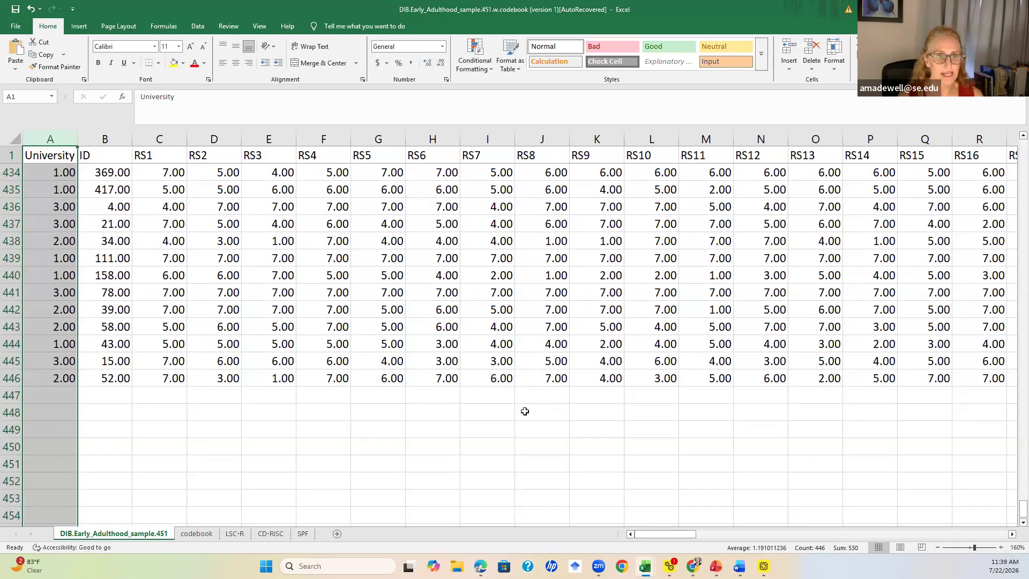
Review the variable coding on the codebook sheet, then return to the data sheet
click(197, 534)
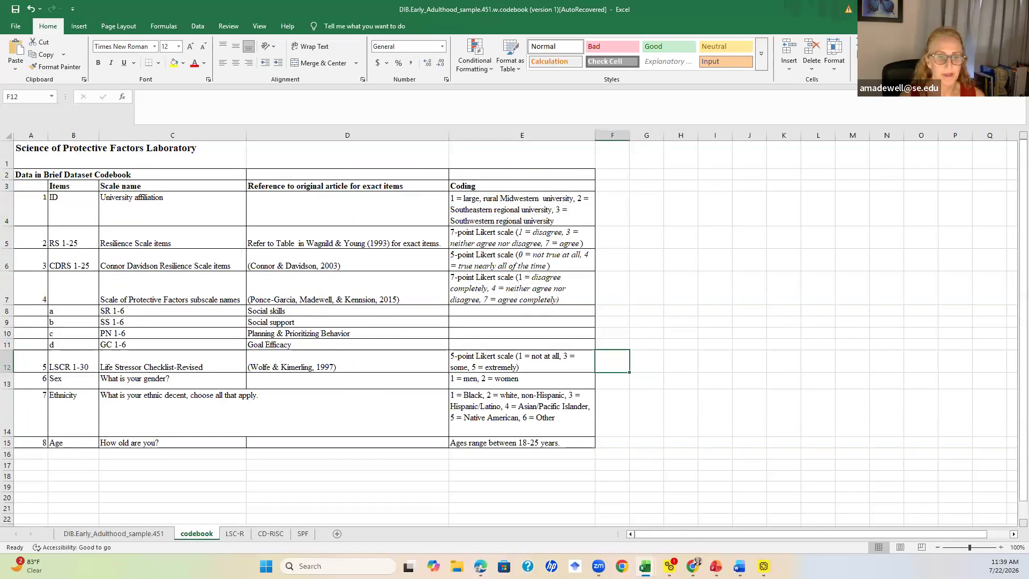
click(1001, 549)
click(1001, 548)
click(1001, 548)
scroll(682, 427, up, 1)
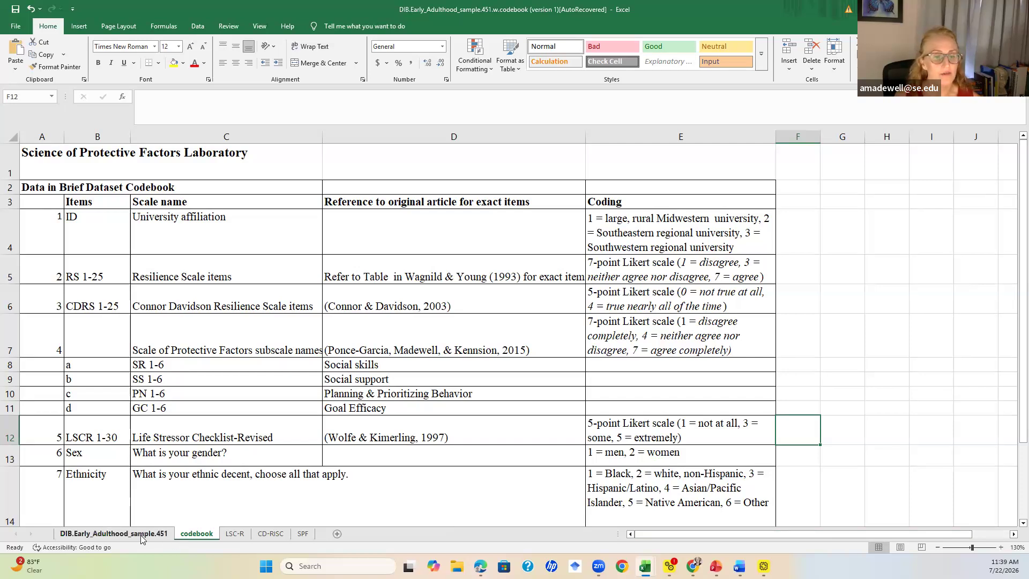
click(114, 533)
click(351, 497)
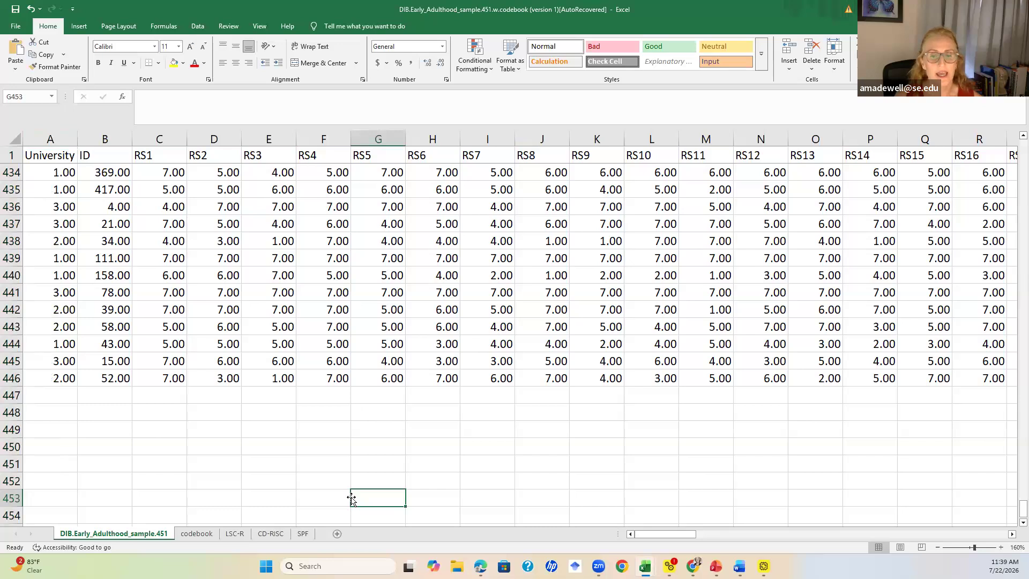